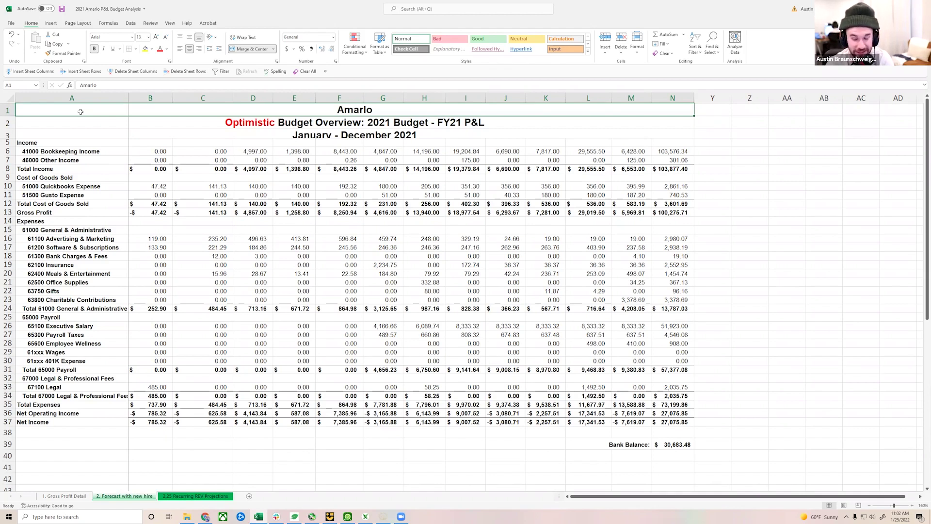
Step: Reveal hidden row 4 holding the month headers and unfreeze the panes of the forecast sheet
double_click(7, 139)
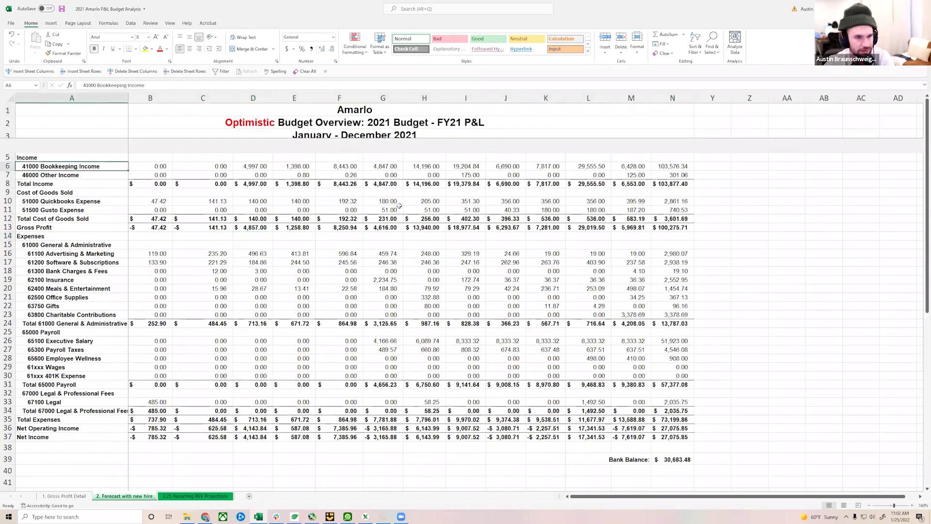
scroll(418, 248, down, 1)
scroll(340, 194, up, 1)
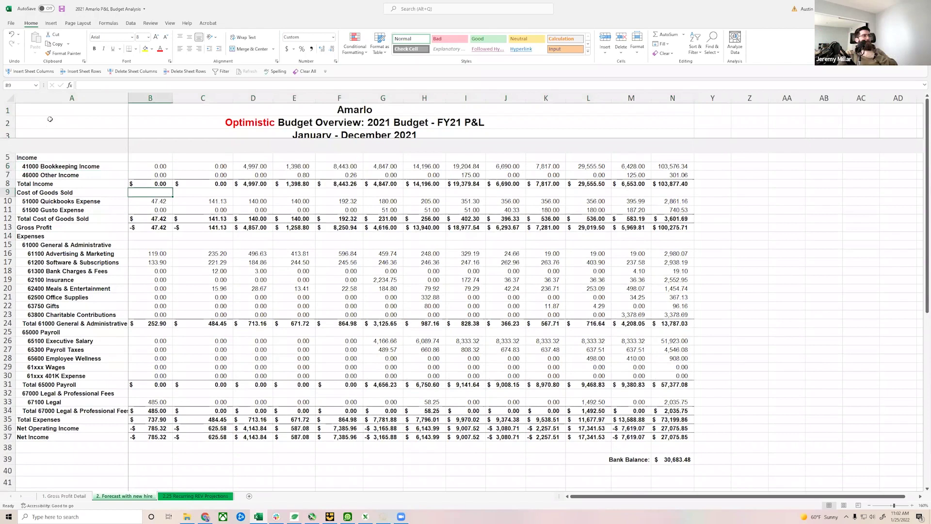
click(73, 111)
click(170, 23)
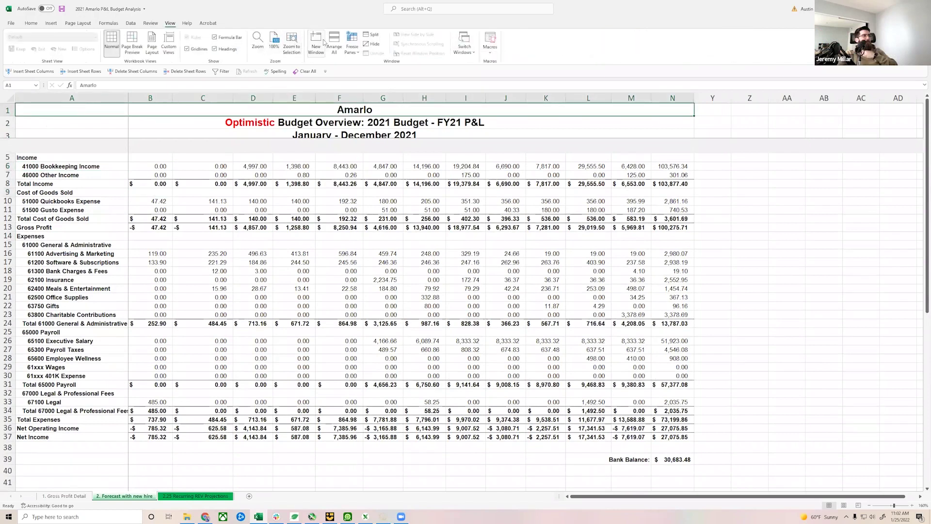
click(354, 47)
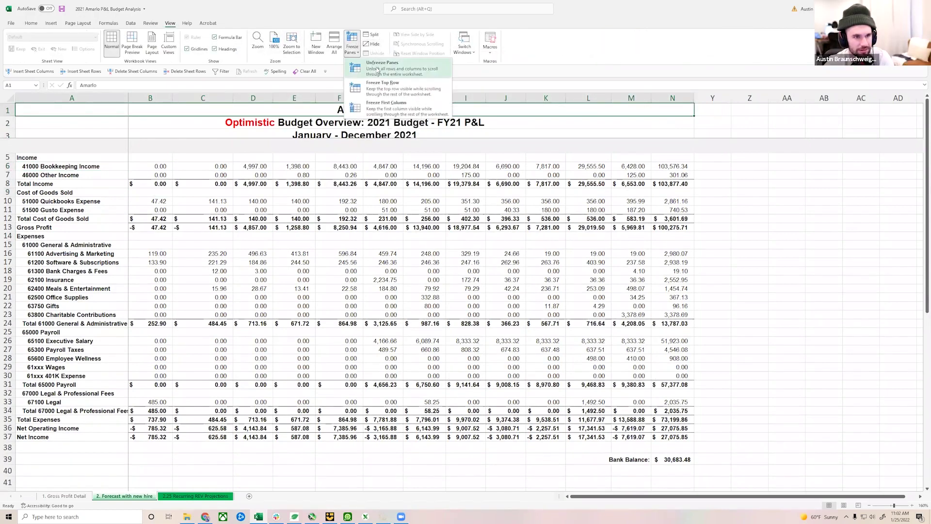
click(378, 70)
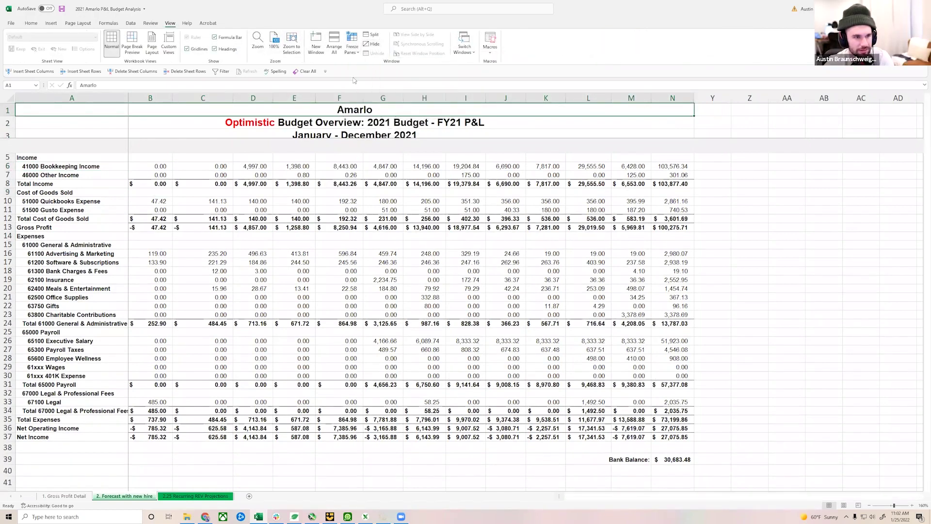
click(749, 210)
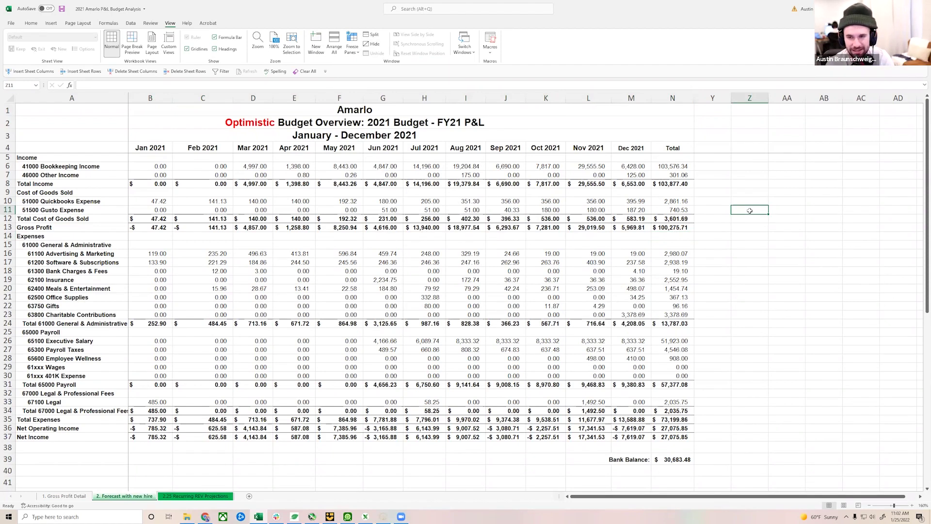
Step: Examine the income rows and the cost and expense rows of the 2021 P&L across all months
drag(48, 167, 678, 178)
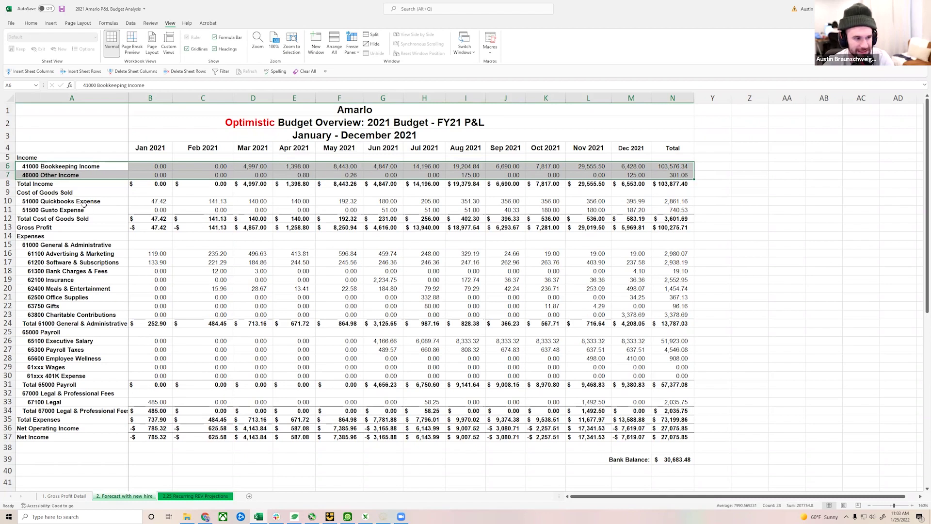
drag(72, 201, 678, 402)
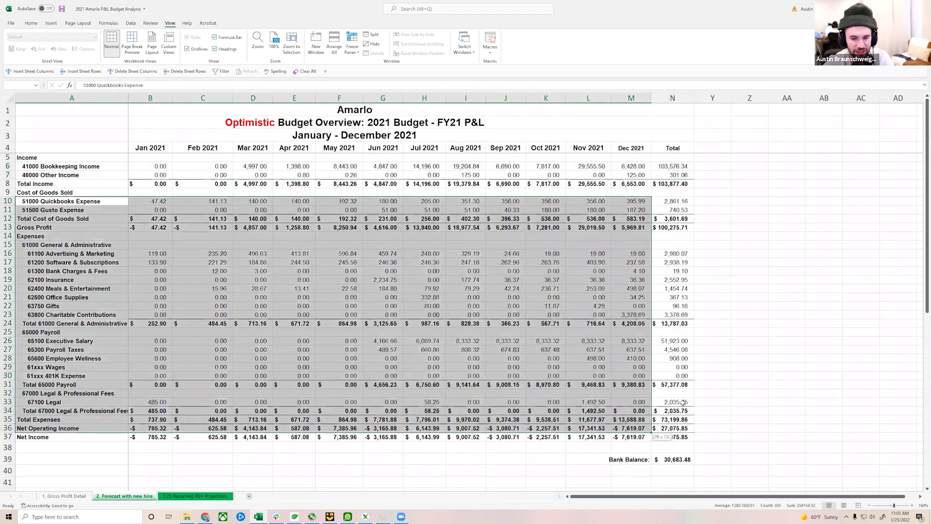
drag(98, 199, 678, 402)
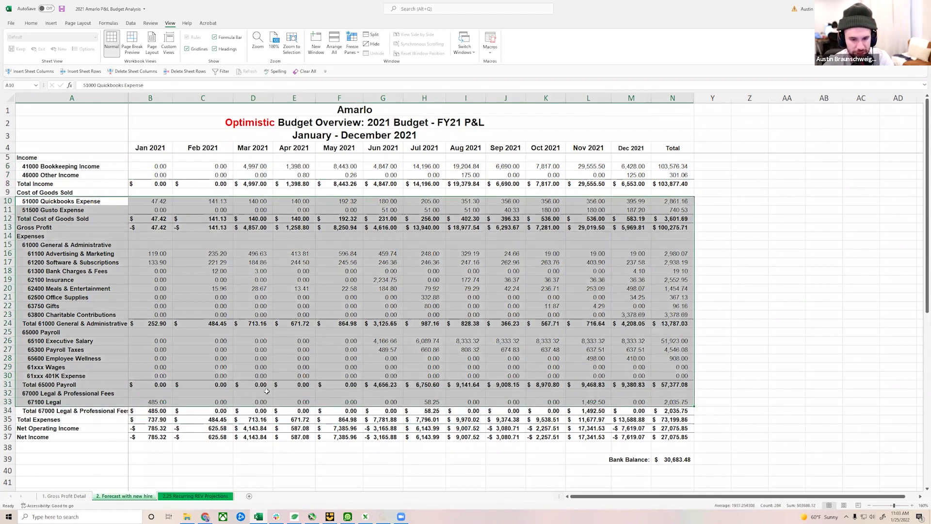
click(258, 306)
drag(48, 157, 663, 166)
click(712, 166)
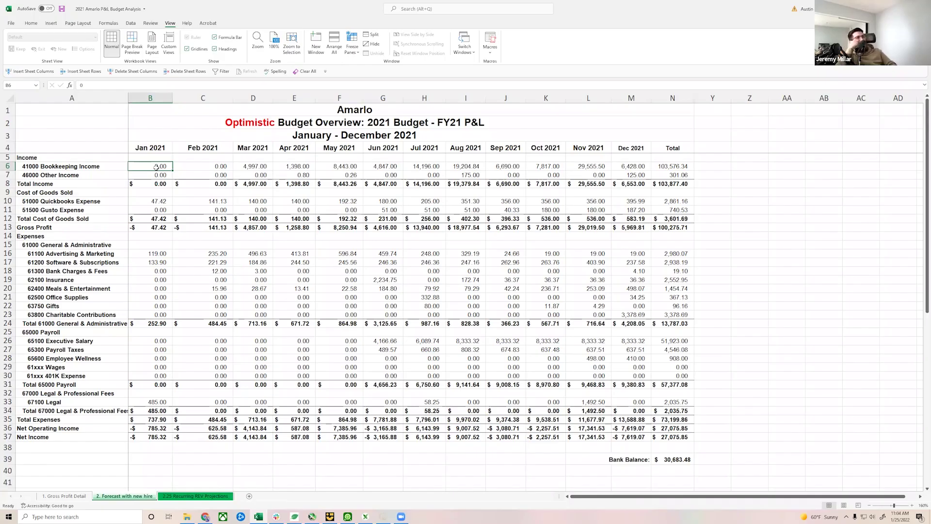
Step: Examine the monthly 41000 Bookkeeping Income figures from January to August 2021, including May's income total
click(254, 166)
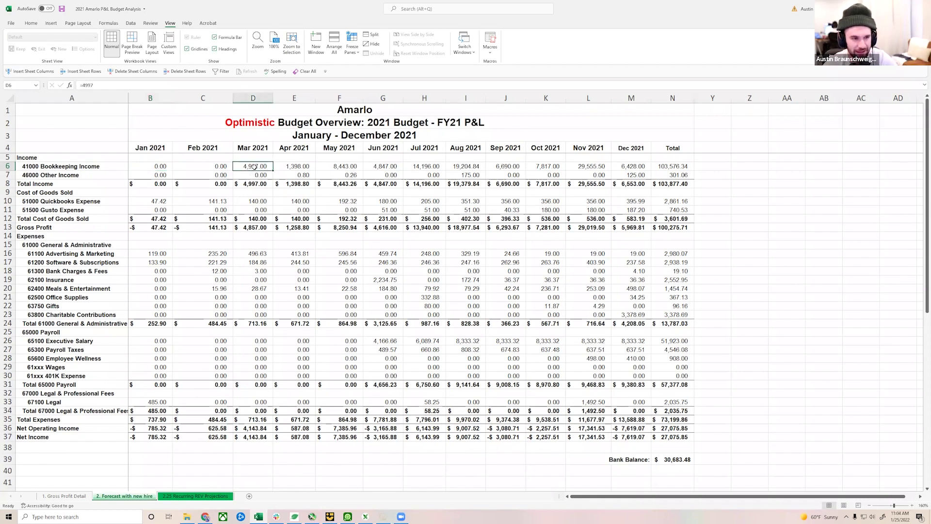
drag(226, 166, 139, 166)
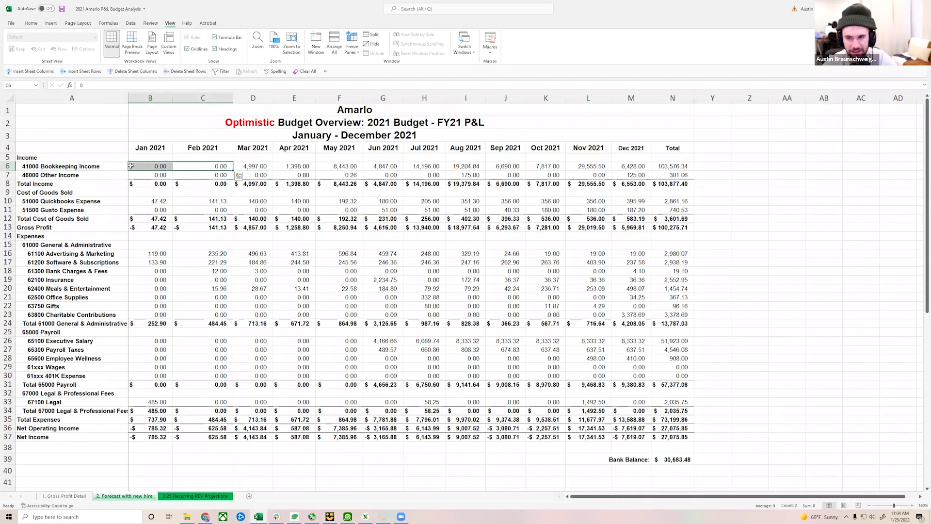
click(296, 166)
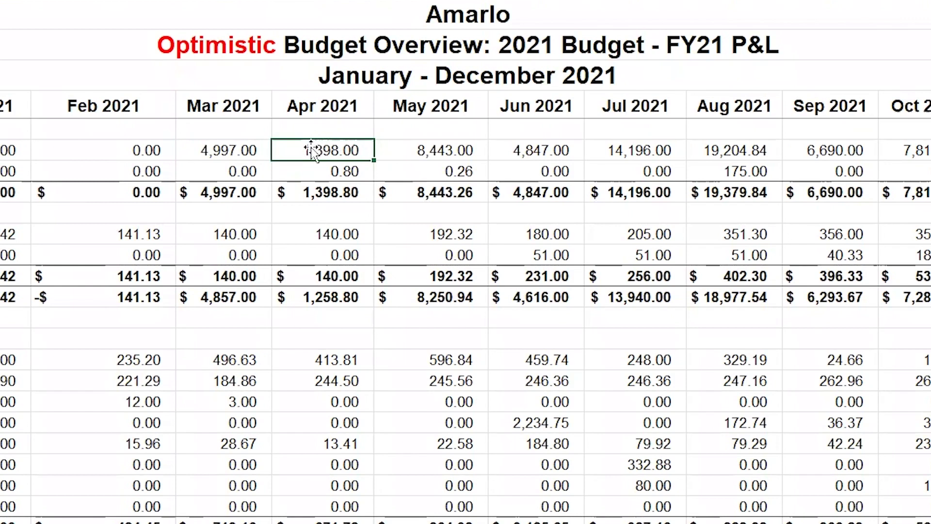
click(422, 149)
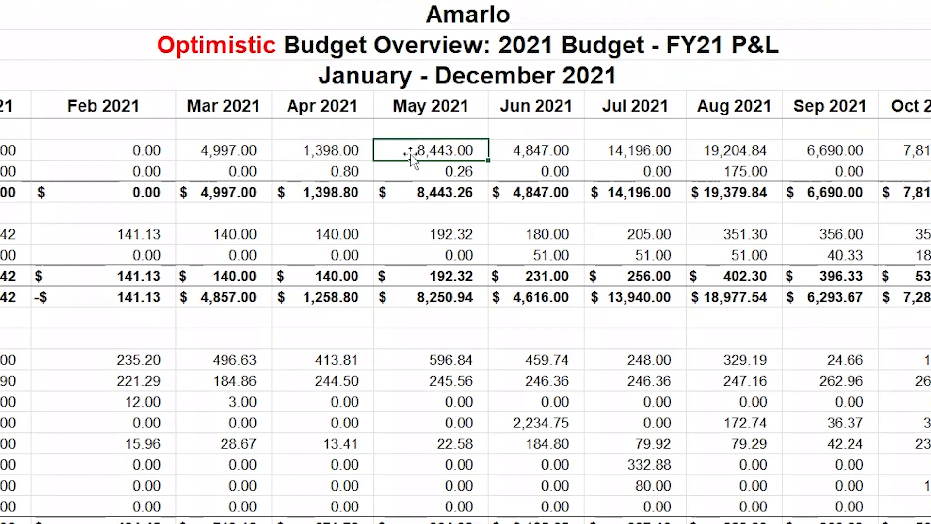
click(621, 145)
click(707, 146)
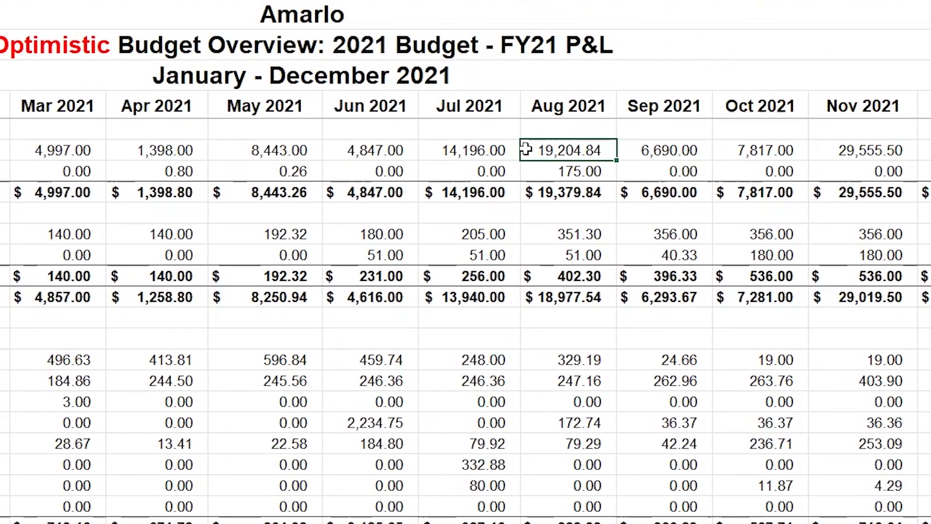
click(383, 150)
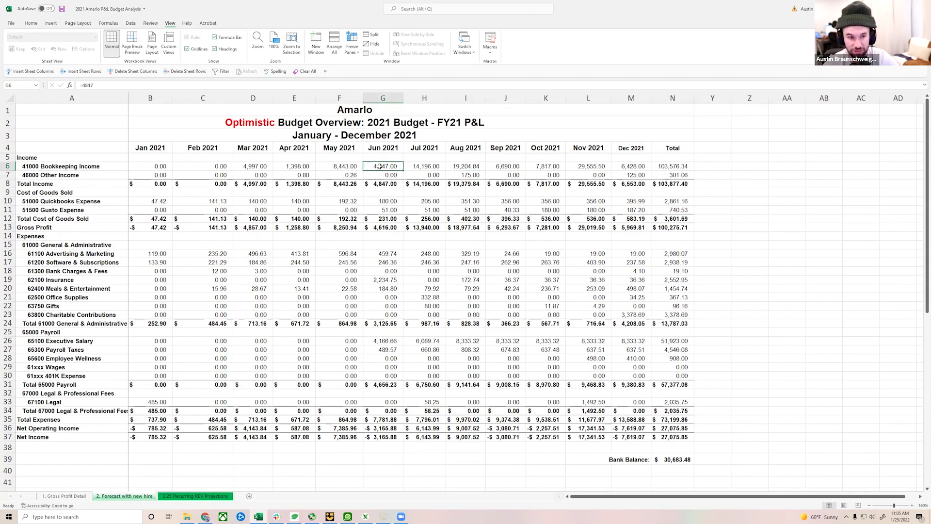
click(428, 166)
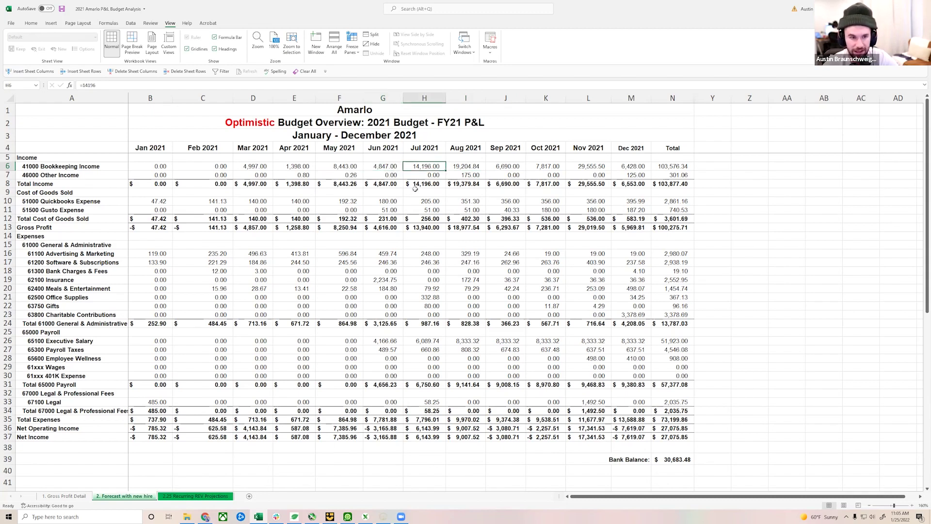
click(388, 165)
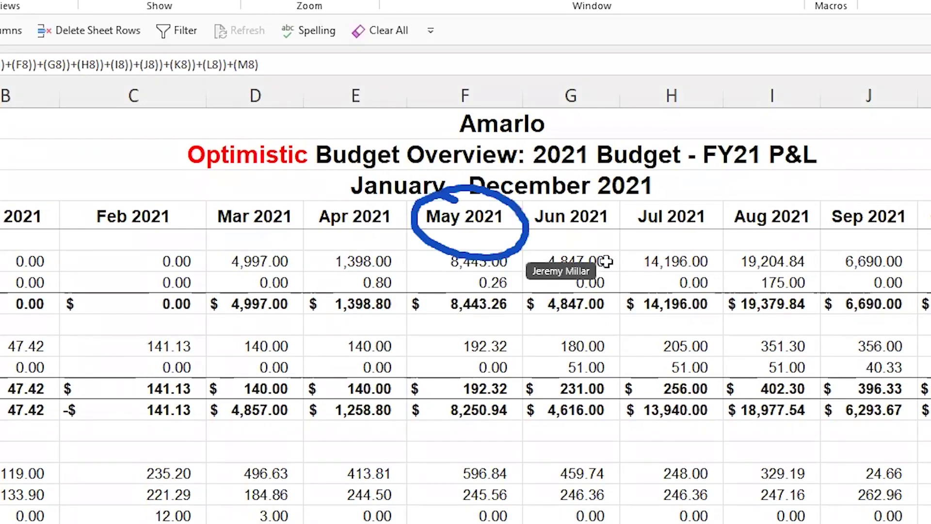
drag(466, 261, 454, 294)
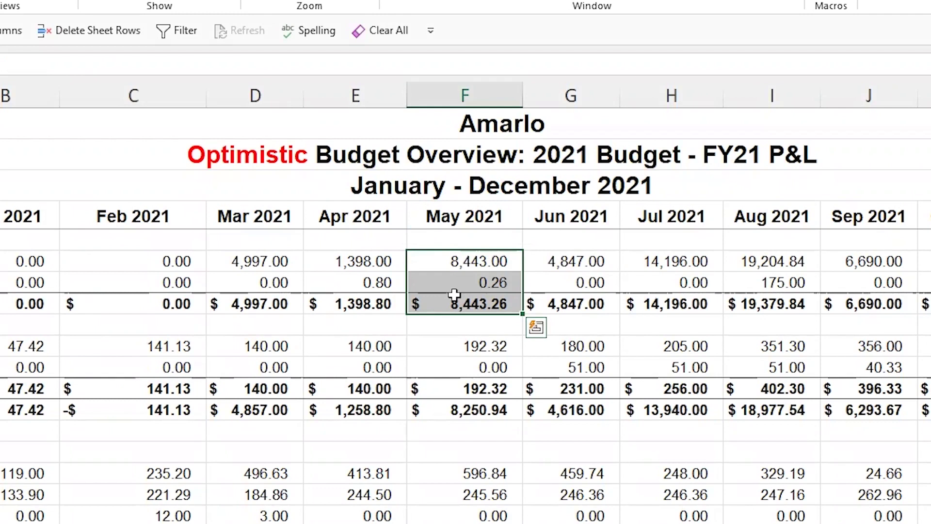
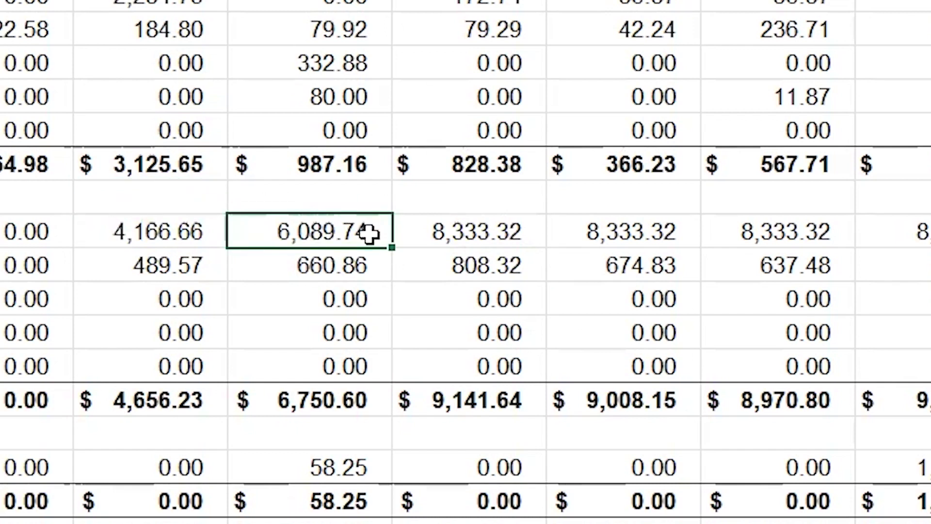
Step: Review the July and August payroll cells, and compare Bookkeeping Income from December back to July
click(477, 228)
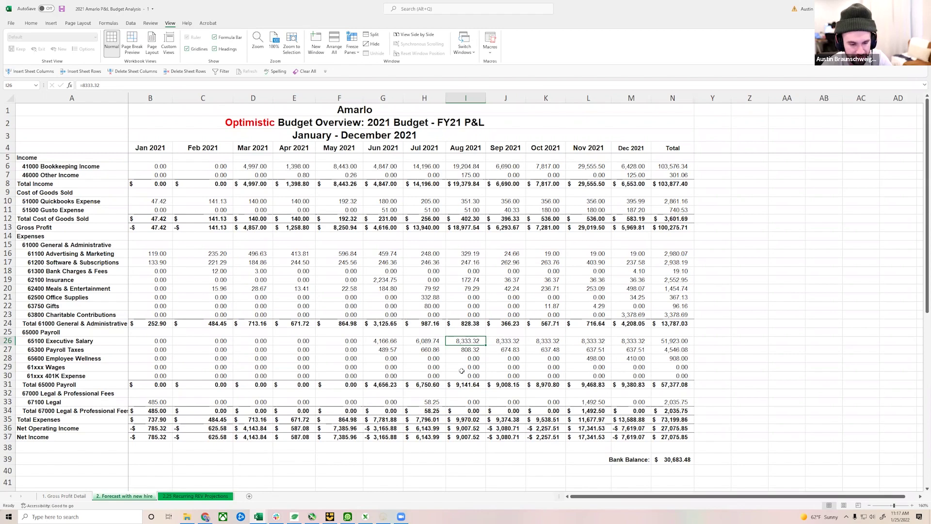
click(426, 358)
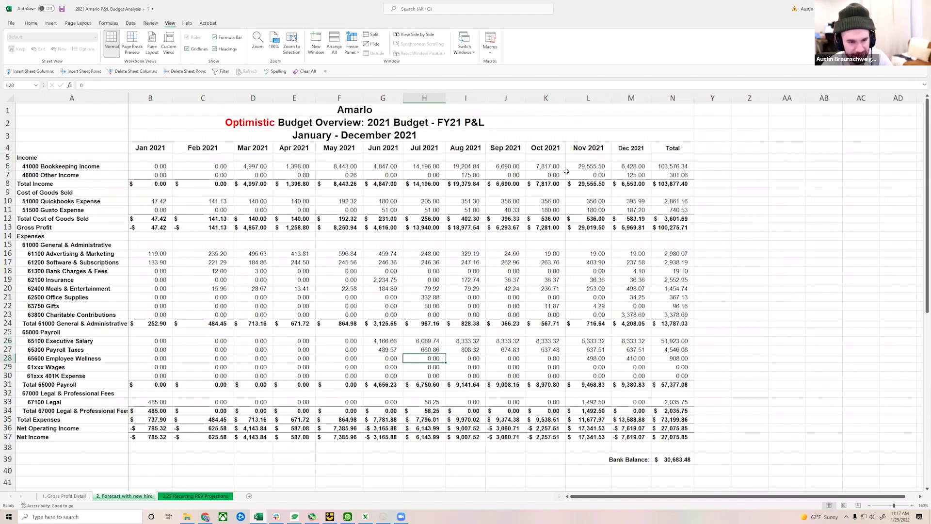
click(631, 166)
click(588, 166)
click(546, 167)
click(466, 166)
click(416, 166)
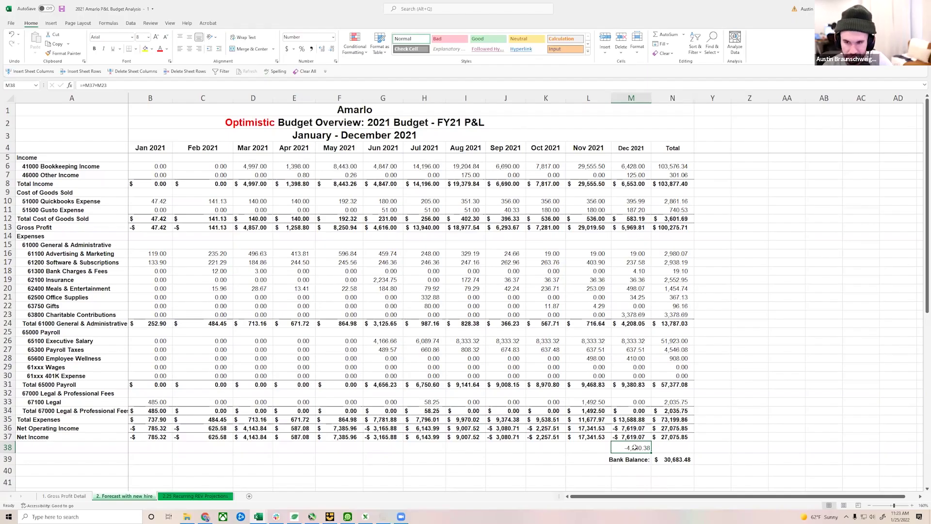
Step: Calculate the bank balance divided by the adjusted December net income in N40 with =N39/M38
click(668, 472)
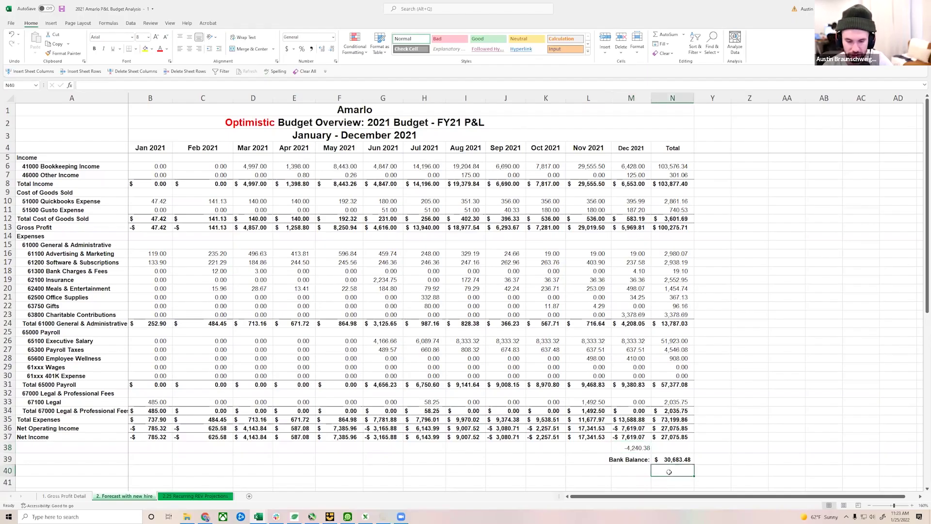
text(+)
key(Up)
text(/)
click(625, 451)
key(ctrl+Return)
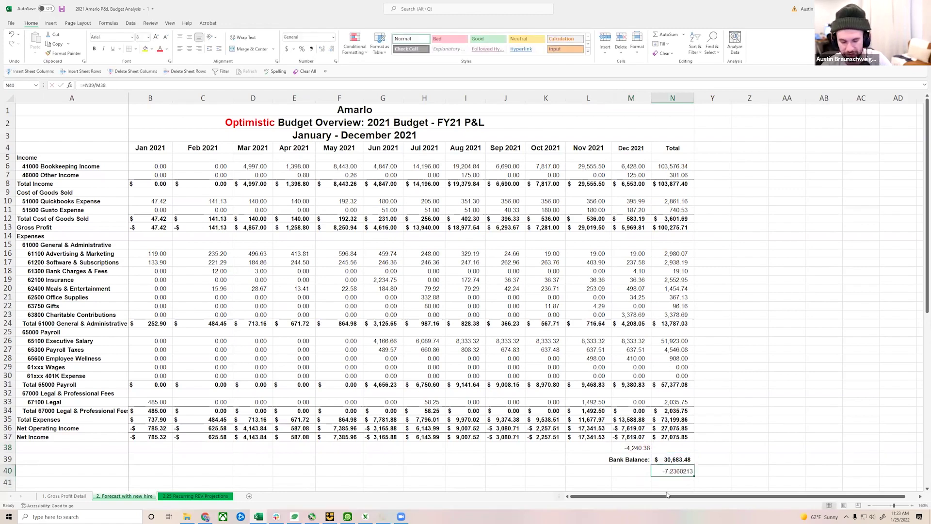
Step: Clear the scratch calculations from cells N40 and M38 around the bank balance
click(673, 447)
click(643, 448)
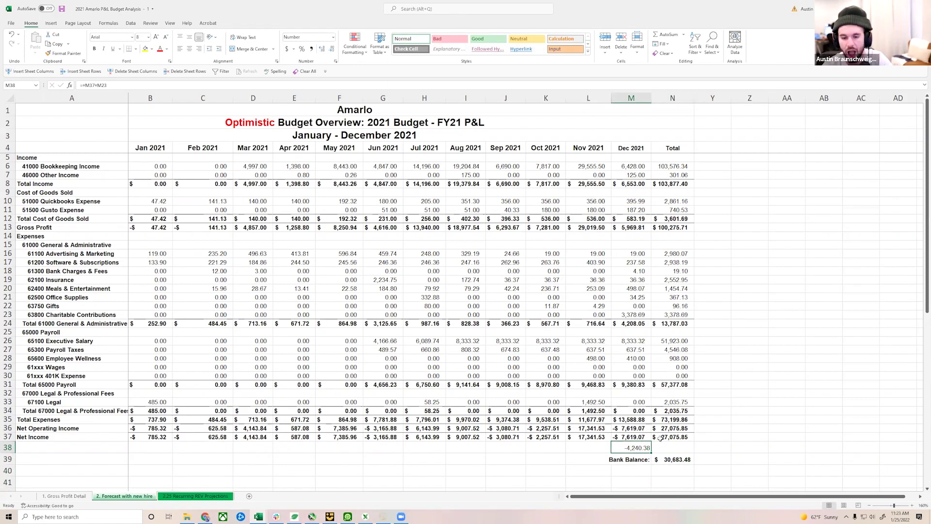
click(700, 448)
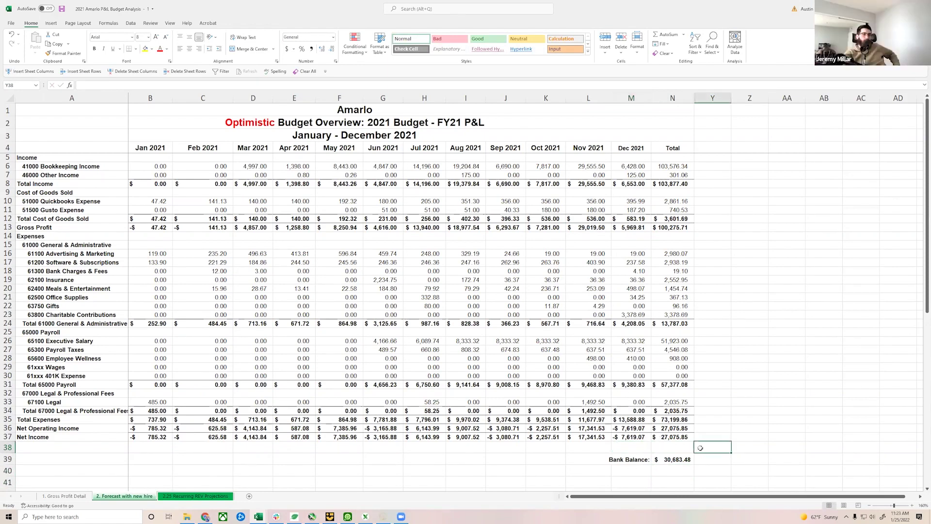
drag(712, 98, 676, 124)
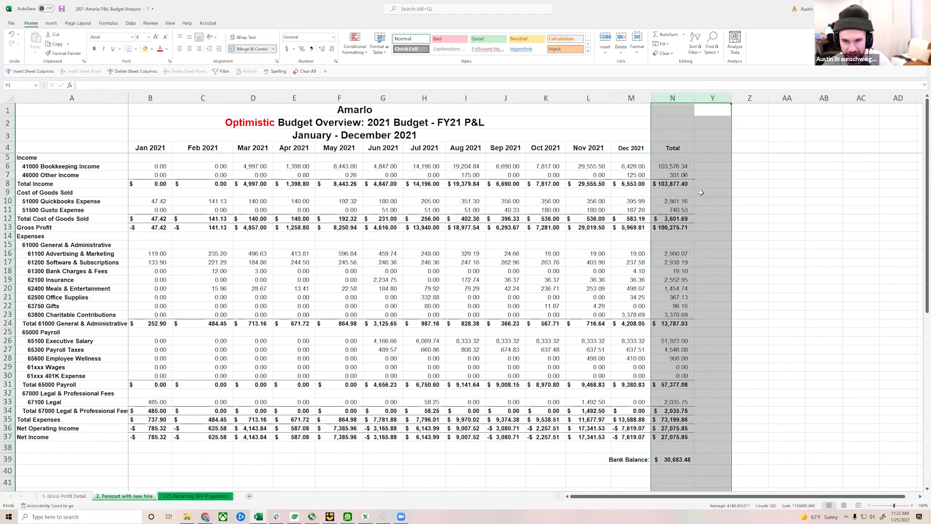
click(701, 177)
click(709, 146)
click(707, 133)
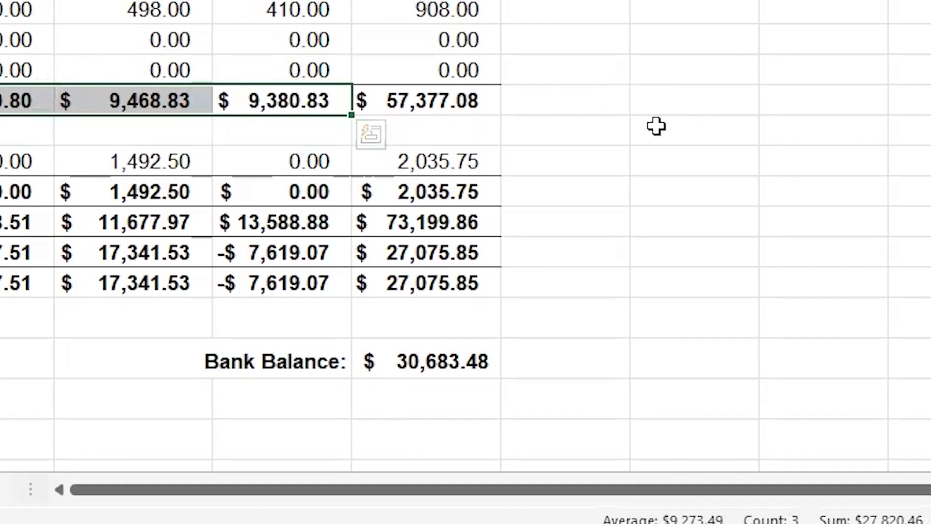
Step: Enter a formula in Z35 that adds 500 to November's total expenses in L35
click(677, 163)
click(675, 220)
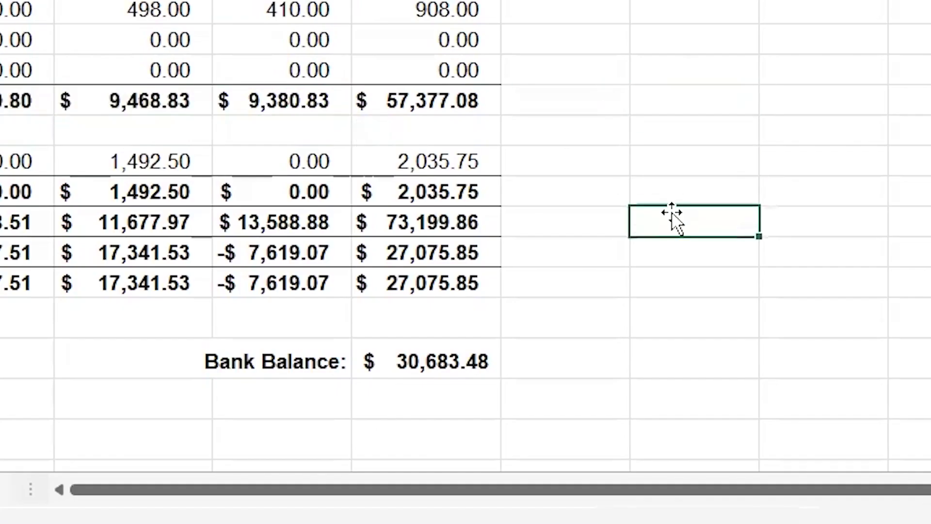
text(+)
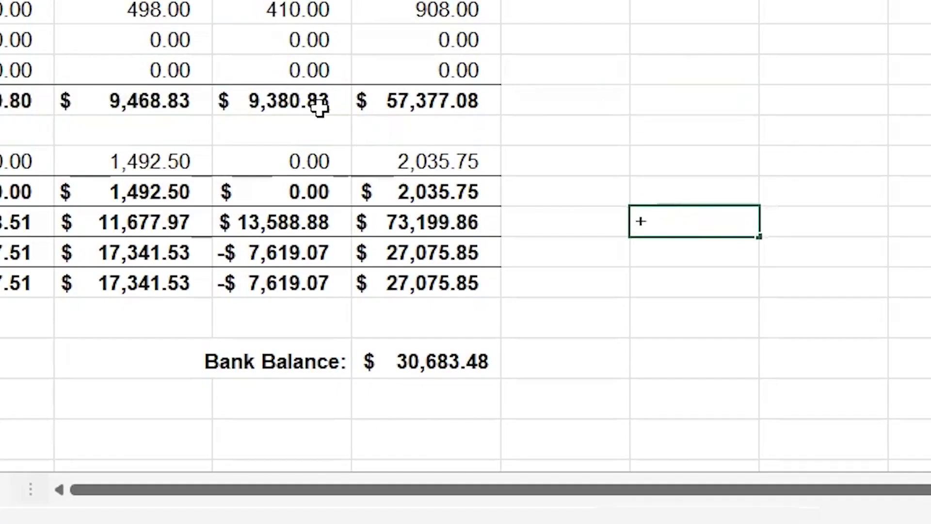
click(127, 220)
text(+500)
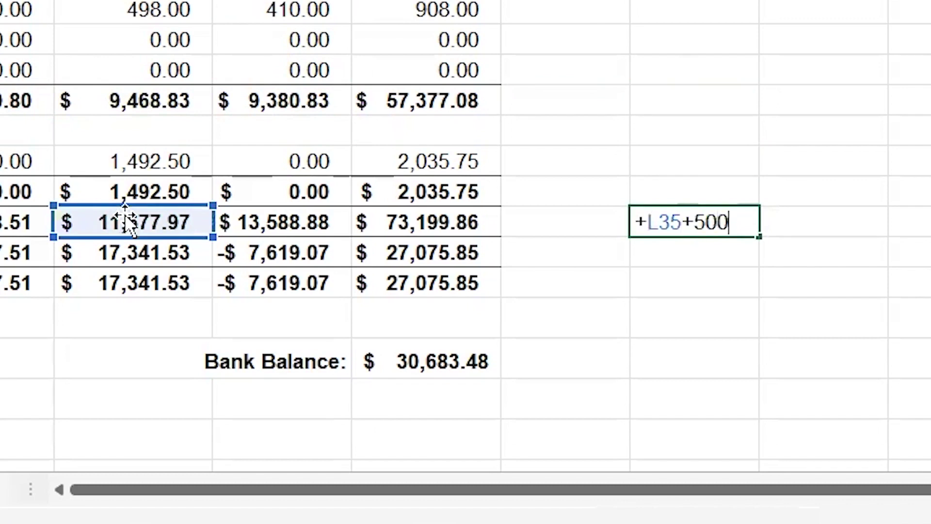
key(Return)
Step: Enter 6700 in Z36 and subtract it from the adjusted expenses in Z35 with a formula in Z37
text(670)
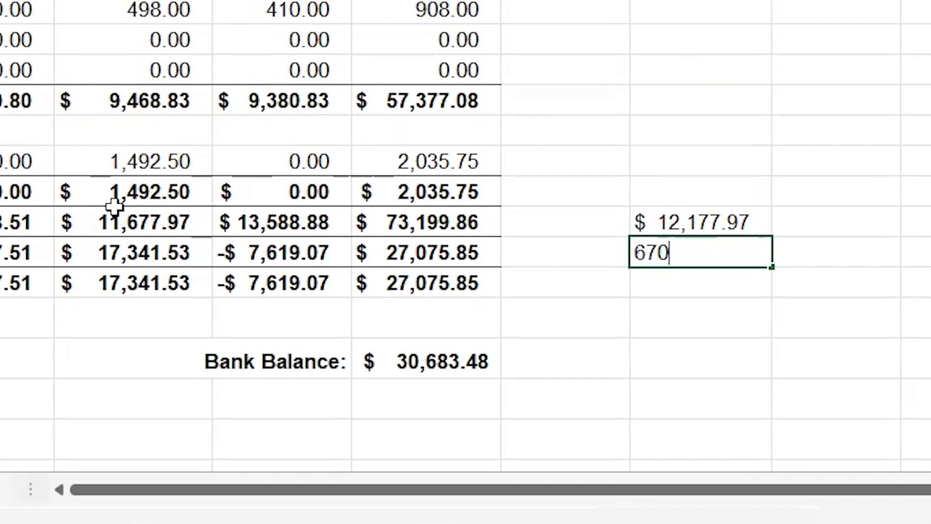
text(0)
key(Return)
text(+)
key(Up)
key(Up)
text(-)
key(Up)
key(Return)
key(Up)
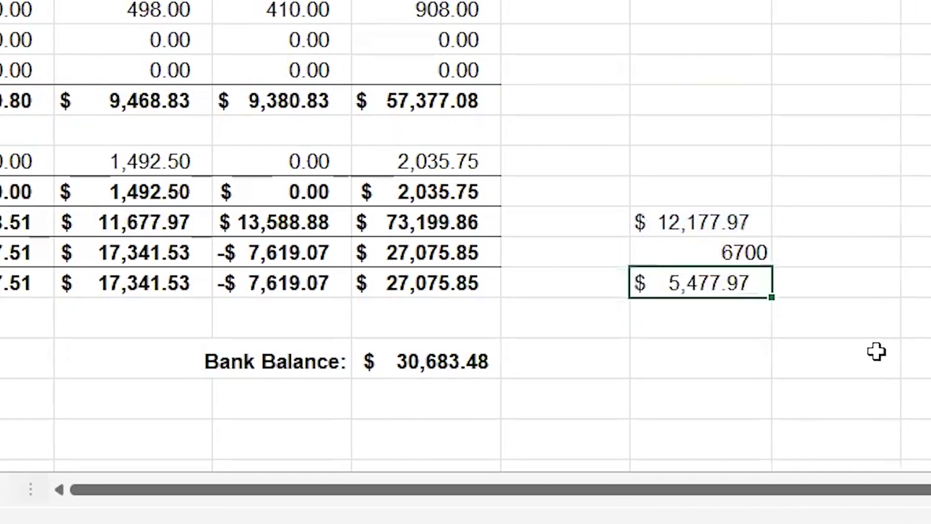
Step: Calculate the months of cash runway in Z38 by dividing the bank balance in N39 by the shortfall in Z37
click(694, 328)
text(+)
click(381, 352)
text(/)
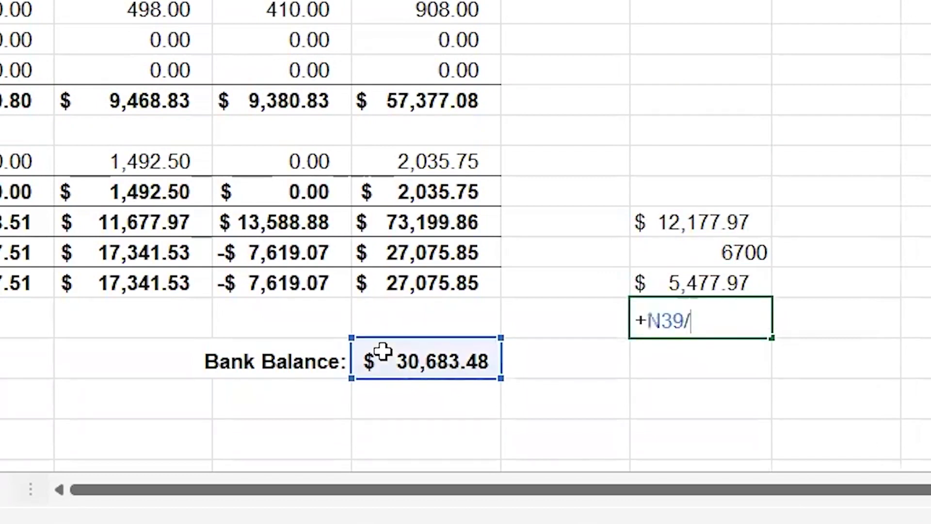
key(Up)
key(Return)
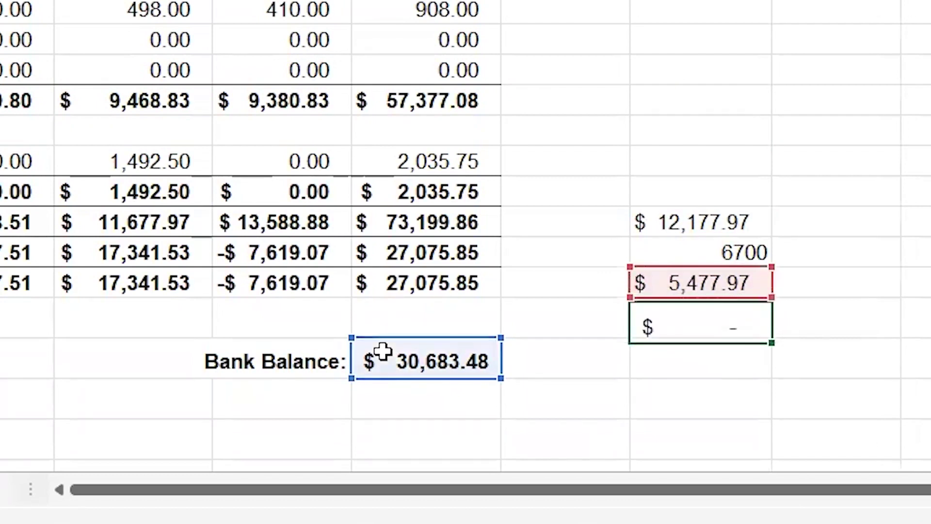
key(Up)
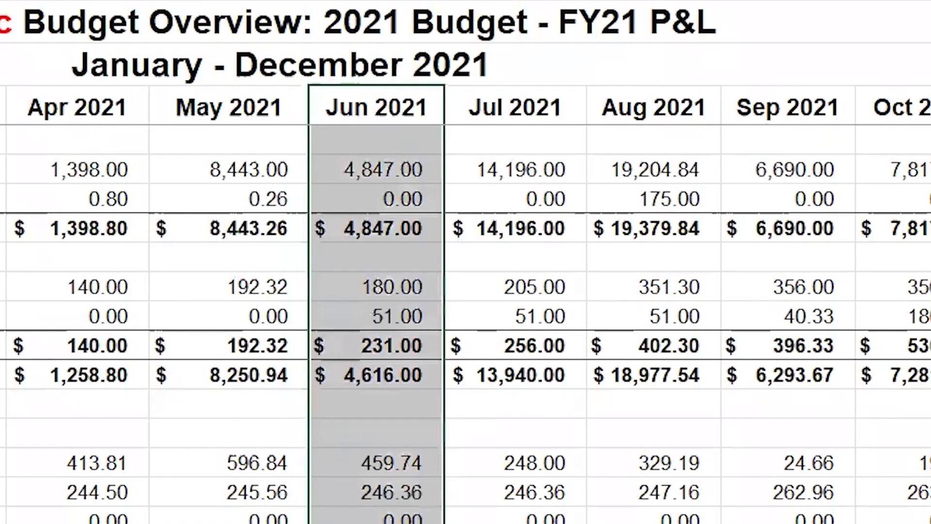
Step: Extend the selection from the June 2021 column to include July 2021
key(shift+Right)
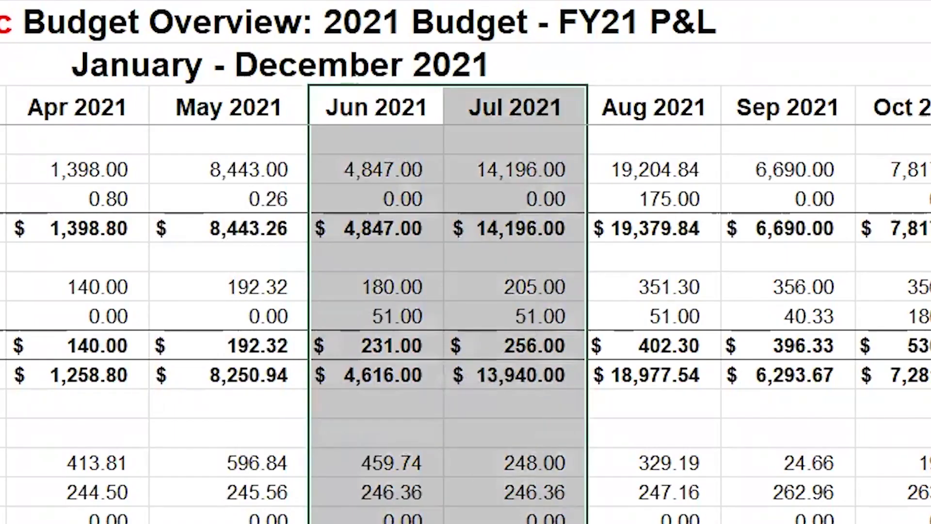